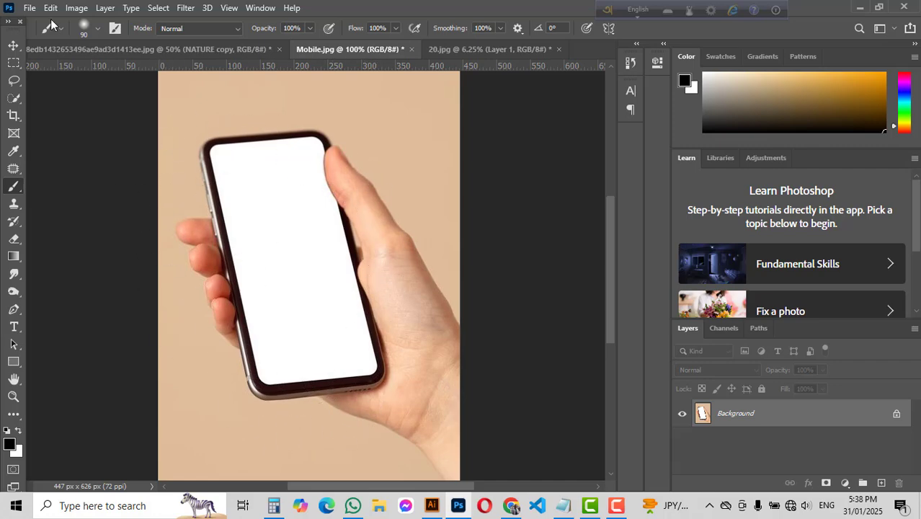
- Place the hhhhh image as an embedded layer over the phone photo and lower its opacity to 30%
click(30, 8)
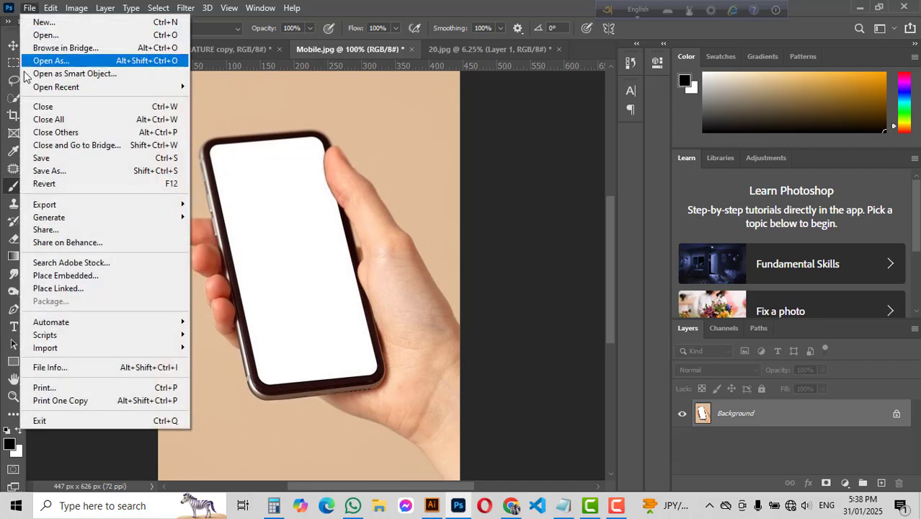
click(62, 275)
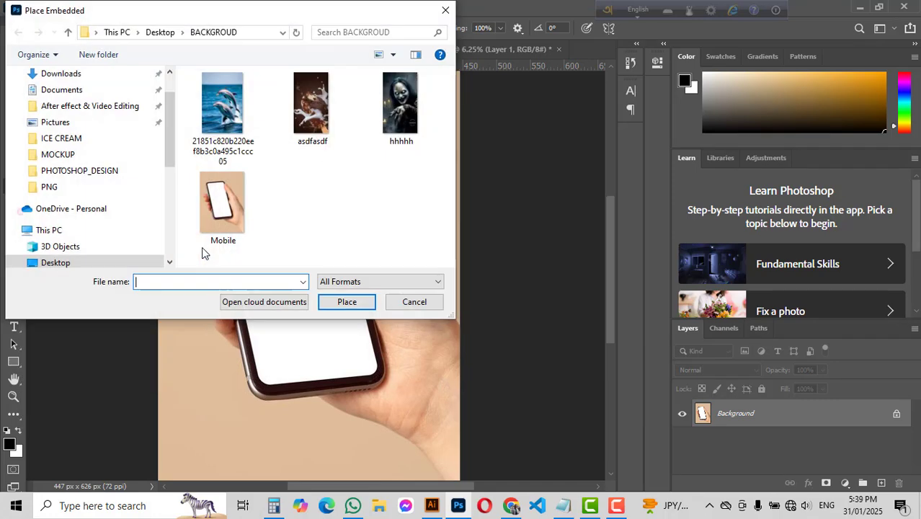
click(403, 118)
double_click(403, 117)
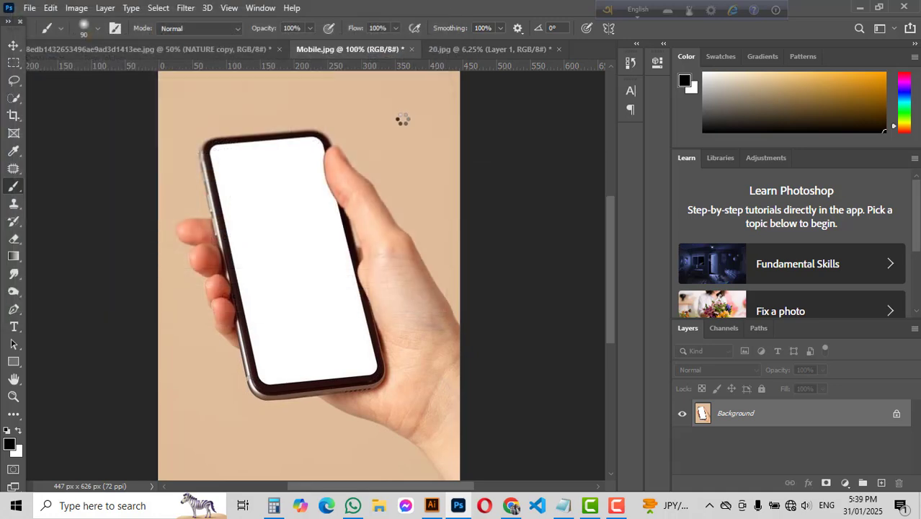
mouse_move(384, 320)
mouse_down()
mouse_move(354, 265)
mouse_move(360, 249)
mouse_move(380, 286)
mouse_move(384, 337)
mouse_up()
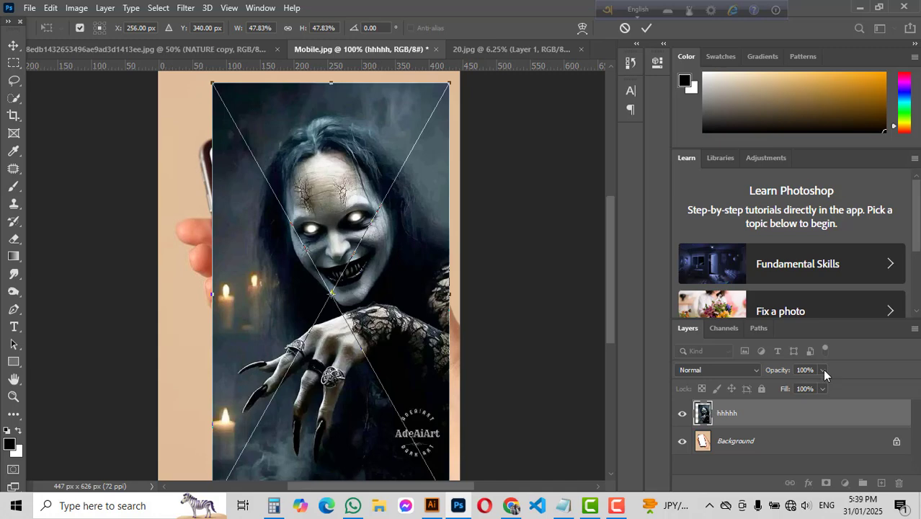
click(822, 370)
drag(816, 387, 781, 390)
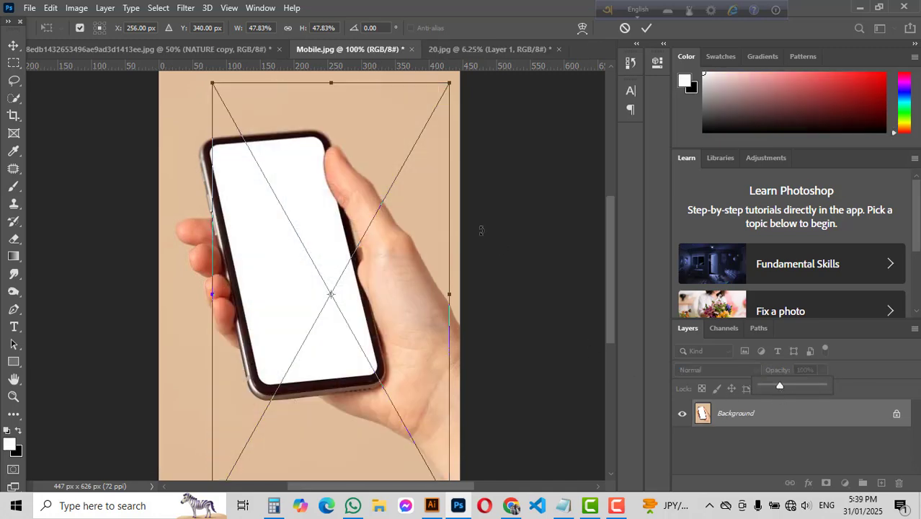
- Scale down the placed image over the phone and rotate it -14° to match the phone's tilt
drag(448, 85, 405, 185)
drag(379, 275, 342, 152)
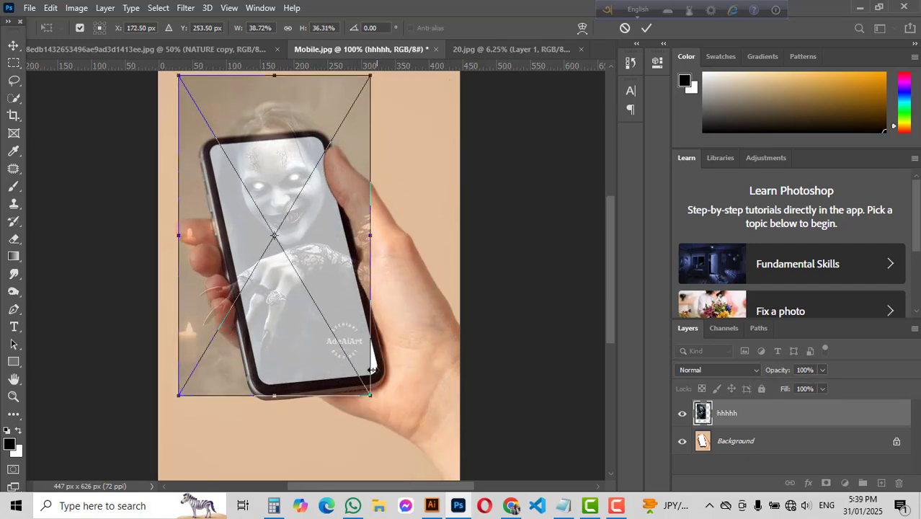
drag(377, 409, 424, 388)
drag(294, 328, 309, 357)
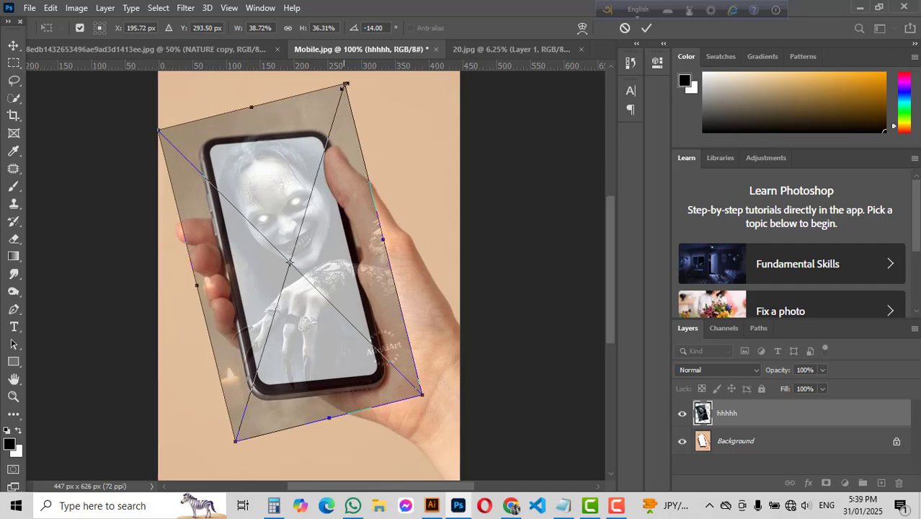
- Refine the tilted image's fit over the phone screen to 39.81% width and 37.89% height, and commit the transform
drag(344, 83, 340, 108)
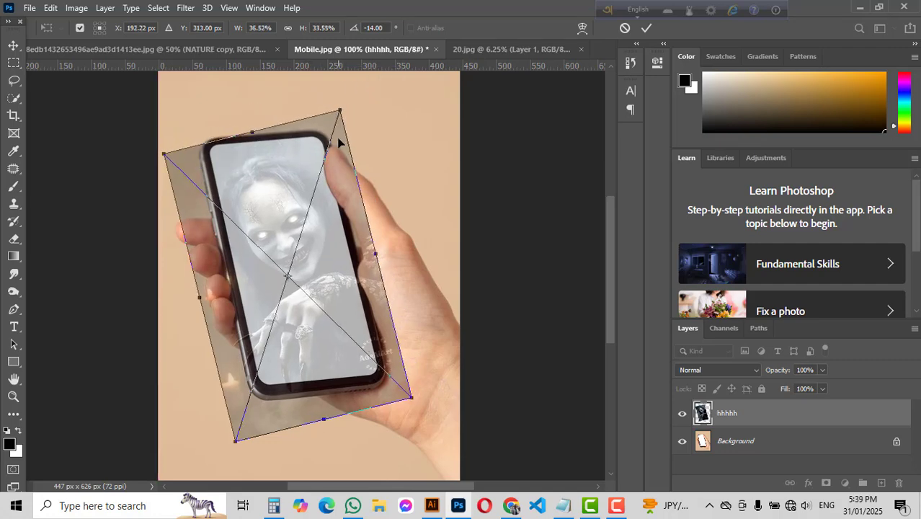
drag(333, 266, 346, 288)
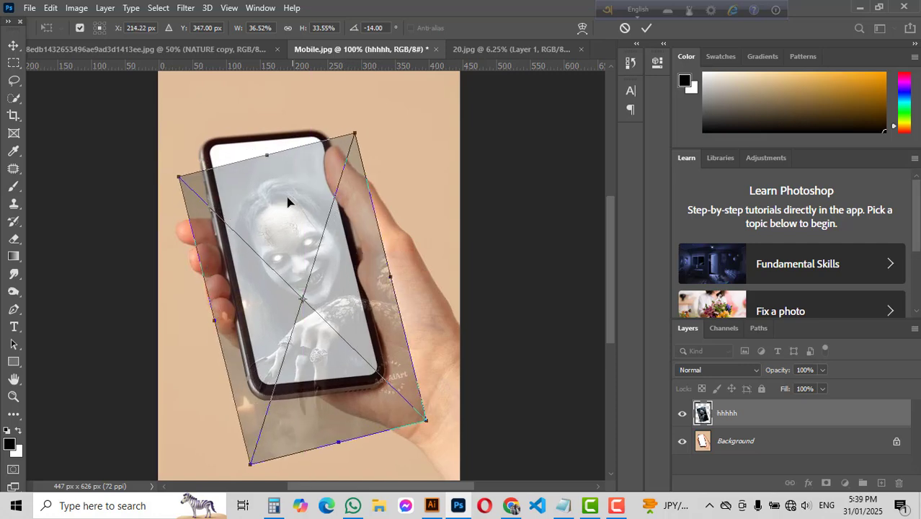
drag(265, 156, 259, 128)
drag(208, 304, 201, 307)
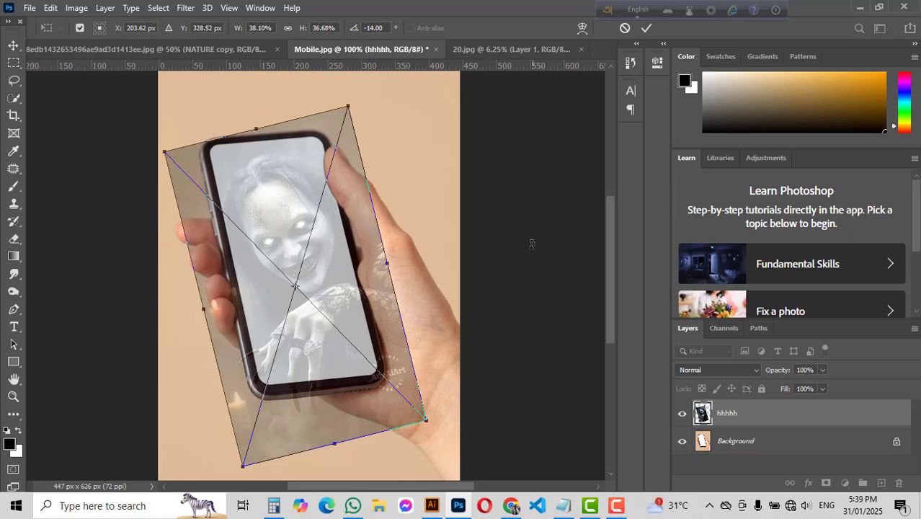
drag(201, 310, 194, 312)
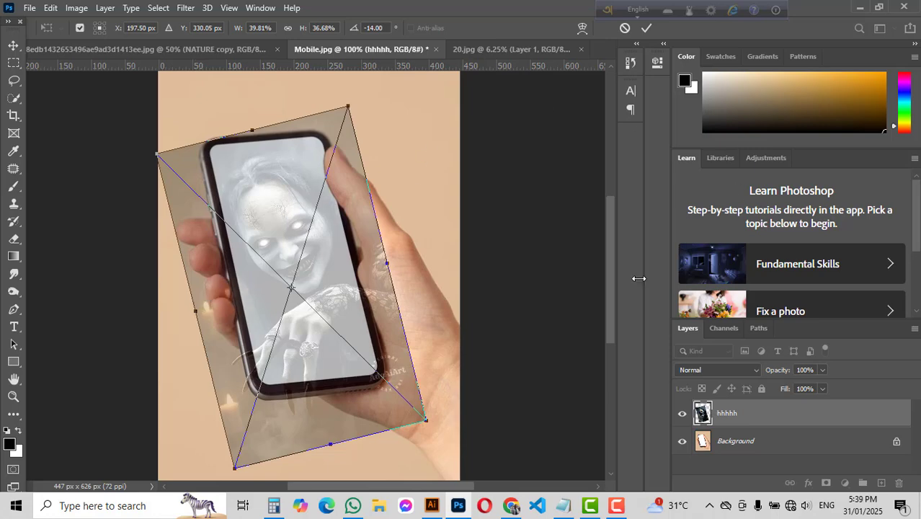
drag(392, 345, 378, 358)
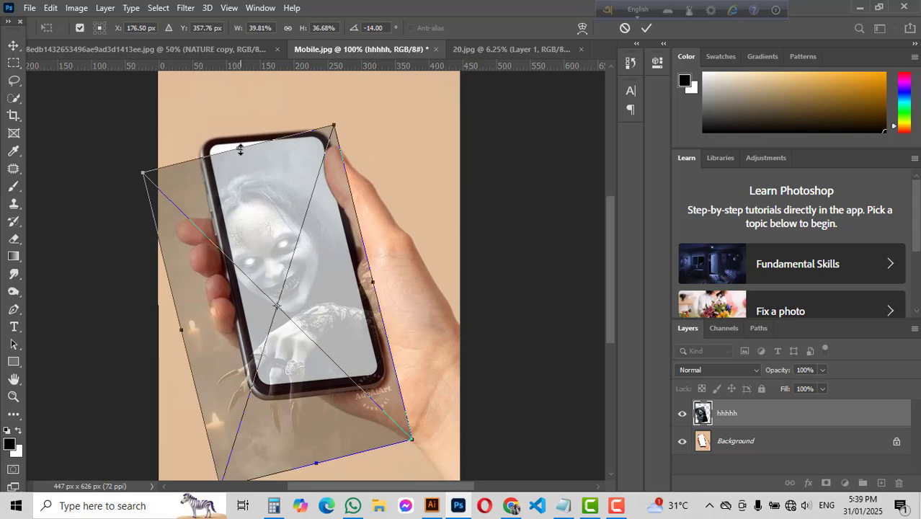
drag(238, 148, 238, 136)
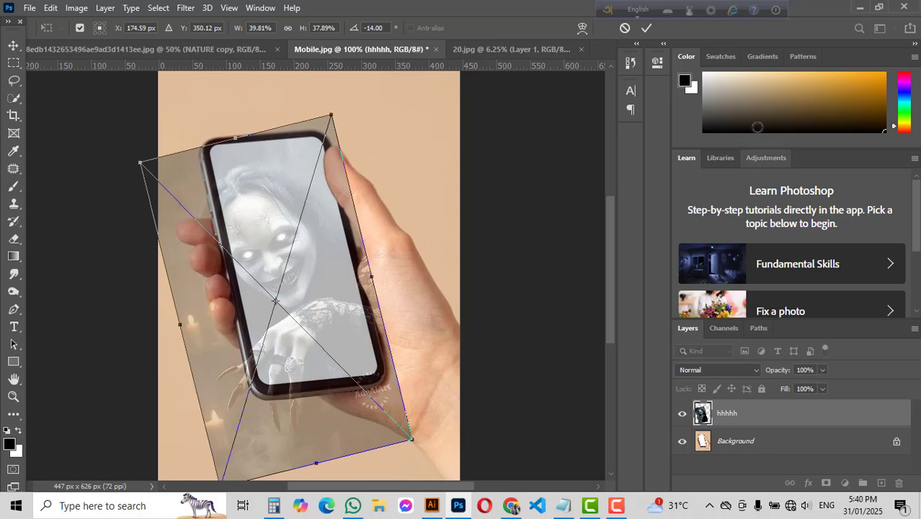
click(647, 29)
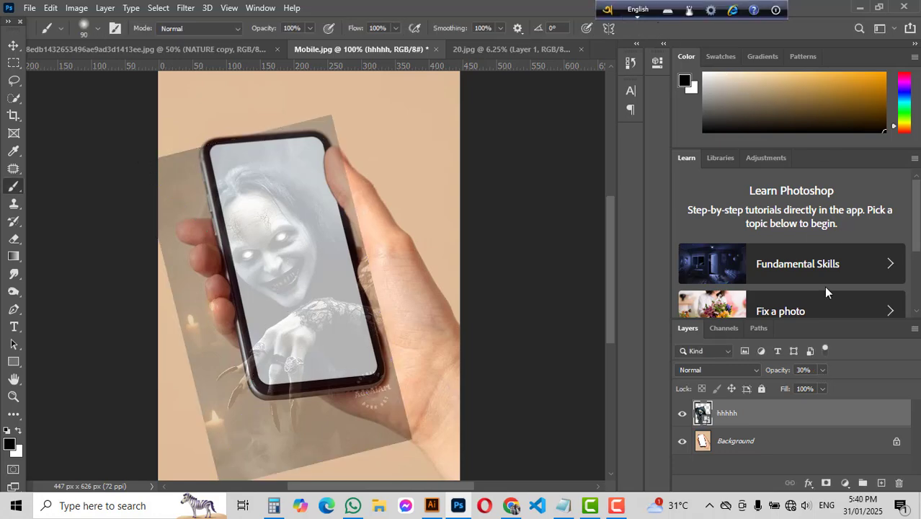
- Restore the hhhhh layer's opacity to 100% and rasterize the layer
click(823, 370)
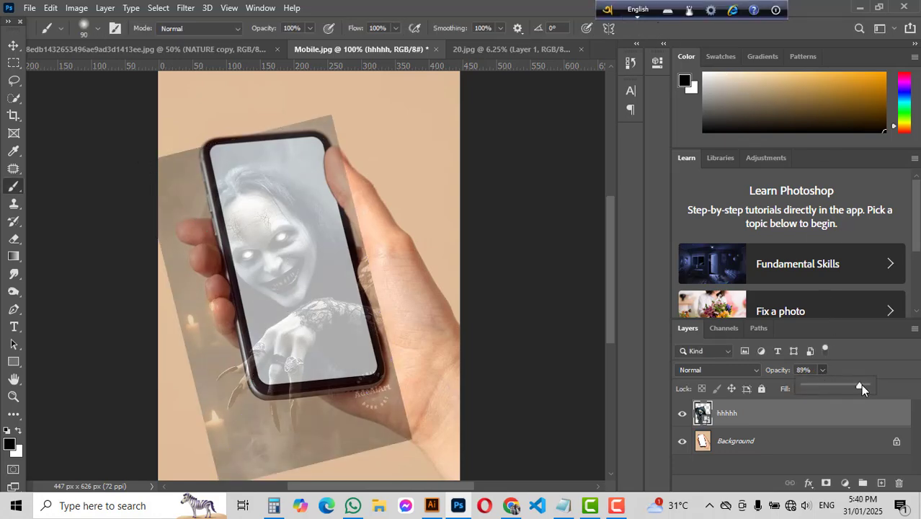
drag(823, 387, 887, 389)
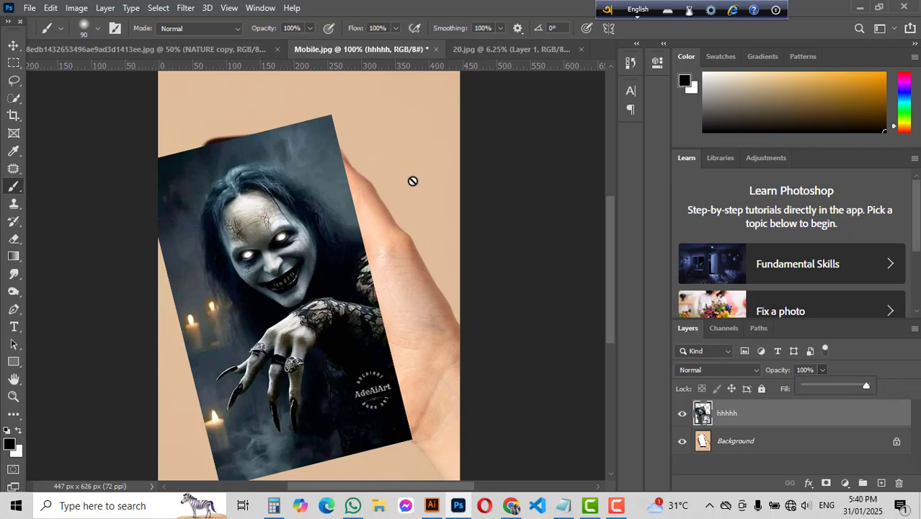
right_click(725, 413)
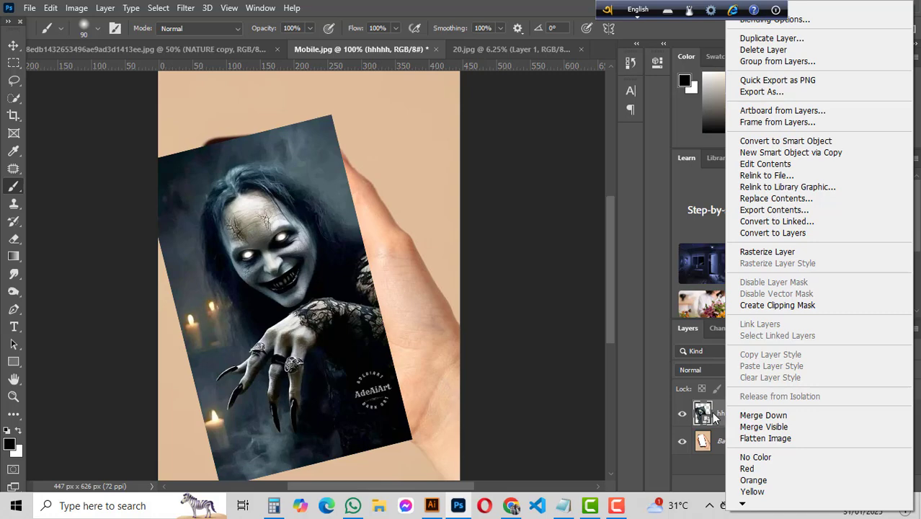
click(758, 257)
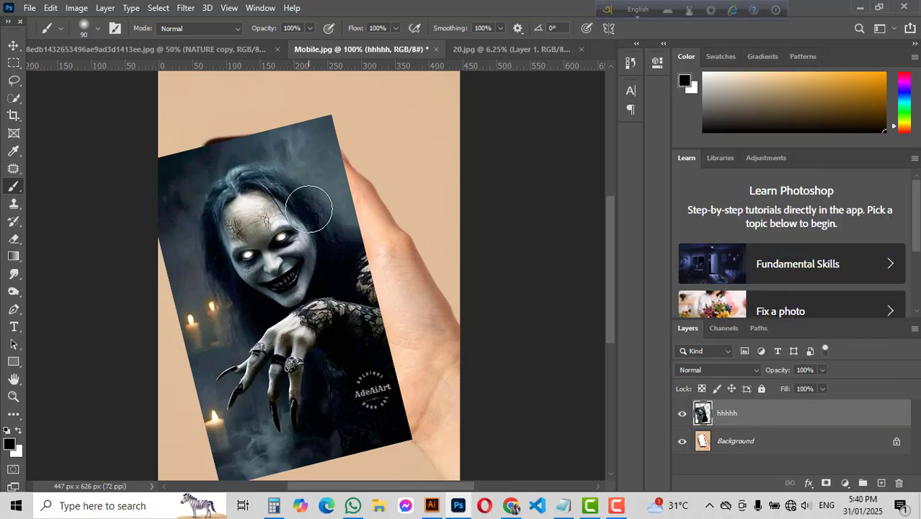
- Select the ghostly figure with the Object Selection Tool in Lasso mode and add a layer mask from the selection
click(14, 101)
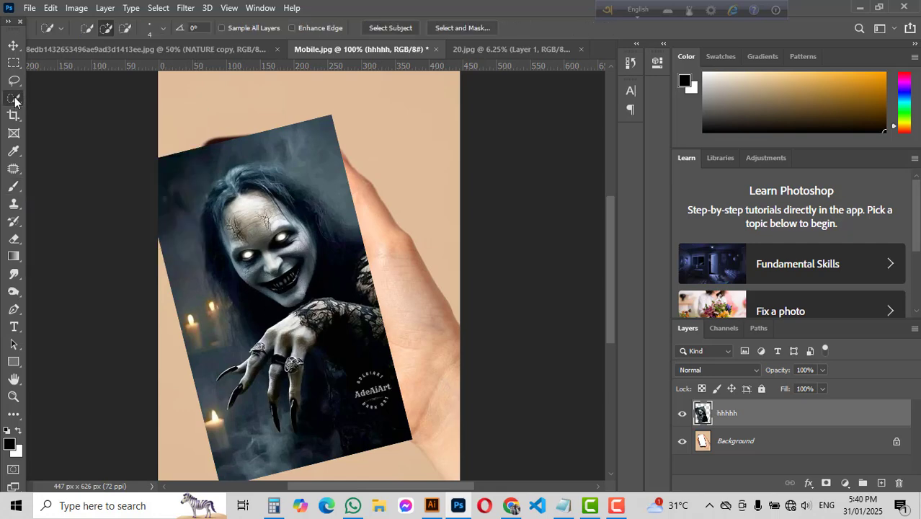
right_click(15, 101)
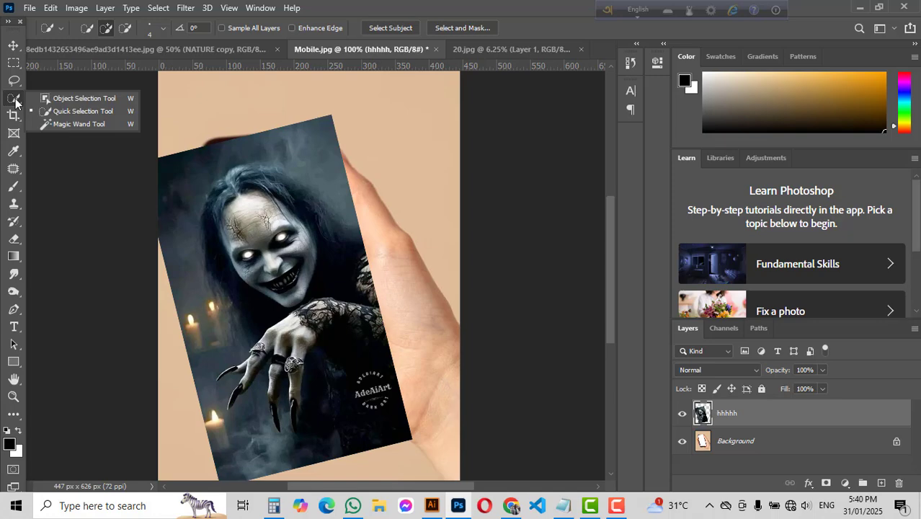
click(64, 101)
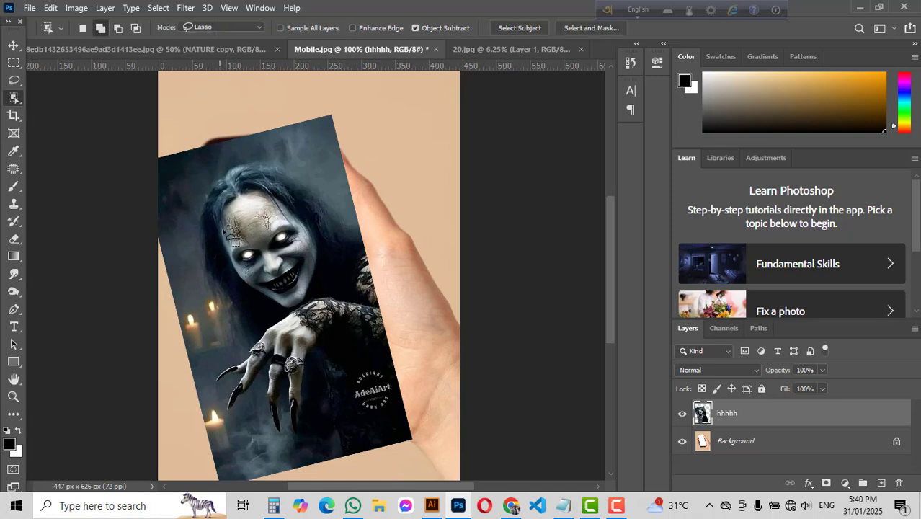
mouse_move(215, 180)
mouse_down()
mouse_move(192, 218)
mouse_move(234, 411)
mouse_move(263, 437)
mouse_move(317, 425)
mouse_move(333, 452)
mouse_move(385, 459)
mouse_move(417, 448)
mouse_move(366, 236)
mouse_move(291, 169)
mouse_move(225, 163)
mouse_move(213, 180)
mouse_up()
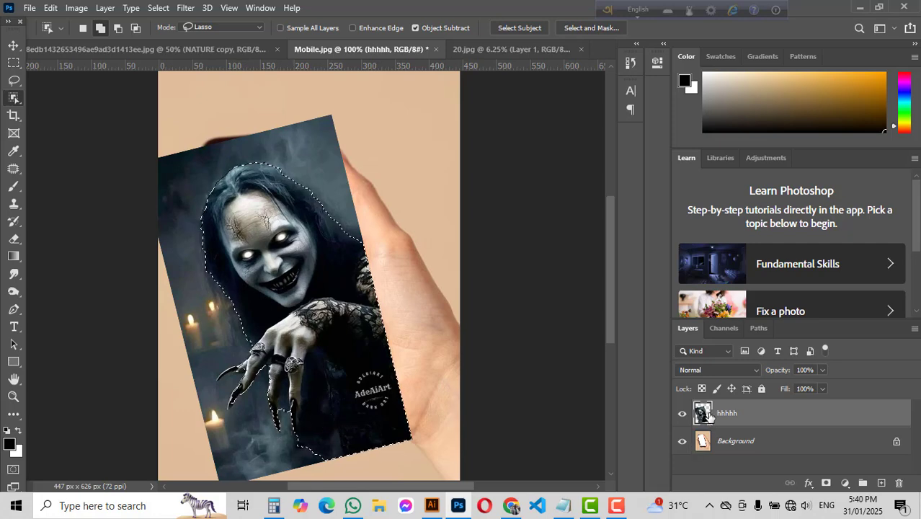
click(826, 483)
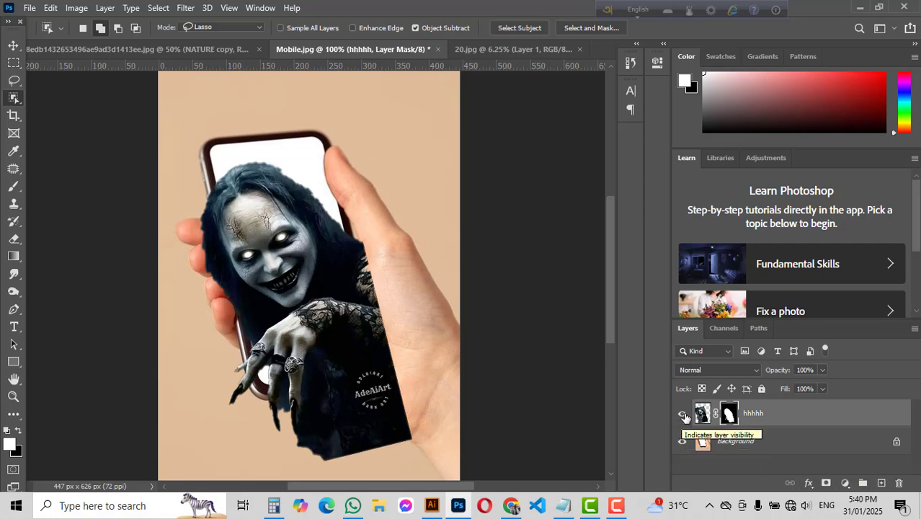
- Hide the hhhhh layer and select the phone's white screen on the Background layer with the Quick Selection Tool
click(682, 415)
click(704, 442)
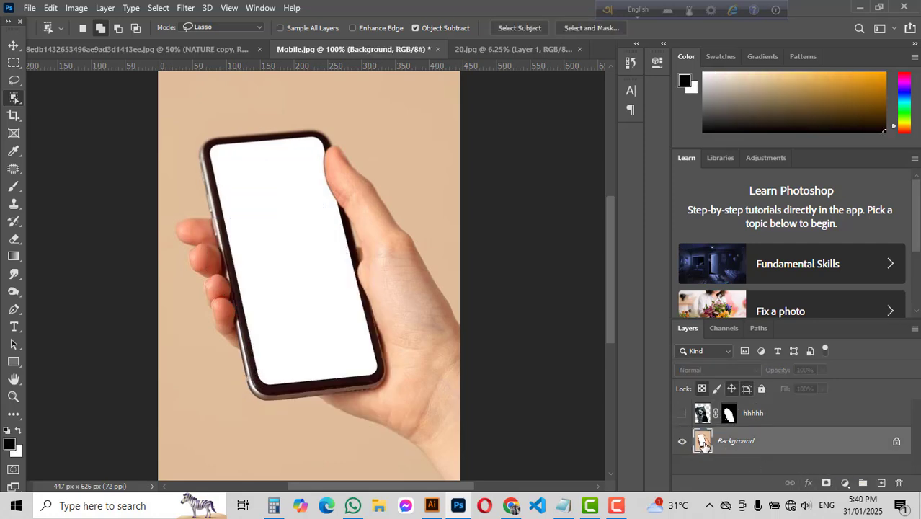
right_click(18, 101)
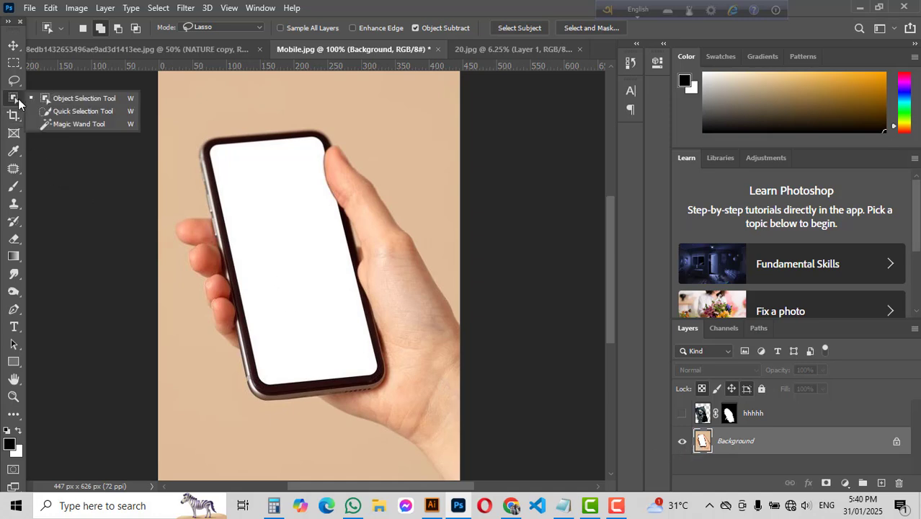
click(81, 111)
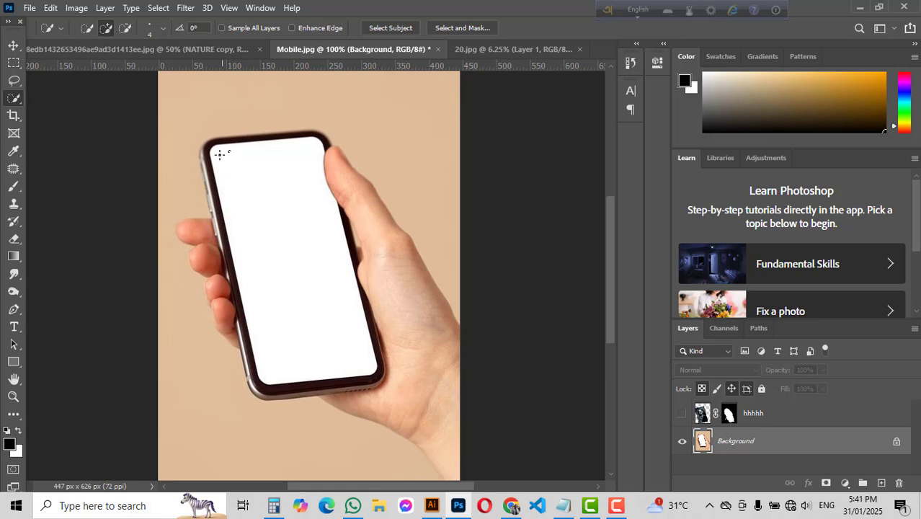
drag(217, 149, 295, 281)
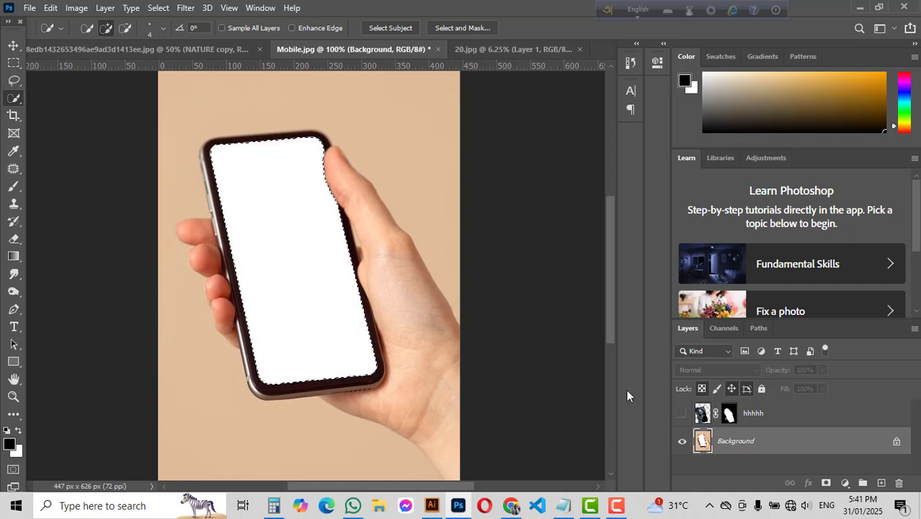
- Show the hhhhh layer again and paint white on its mask inside the phone screen selection to reveal the image's dark backdrop
click(729, 413)
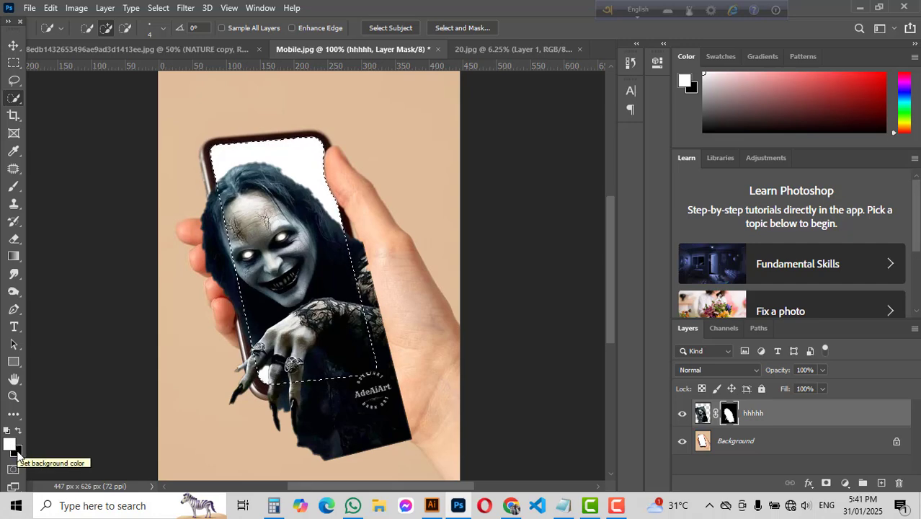
click(13, 186)
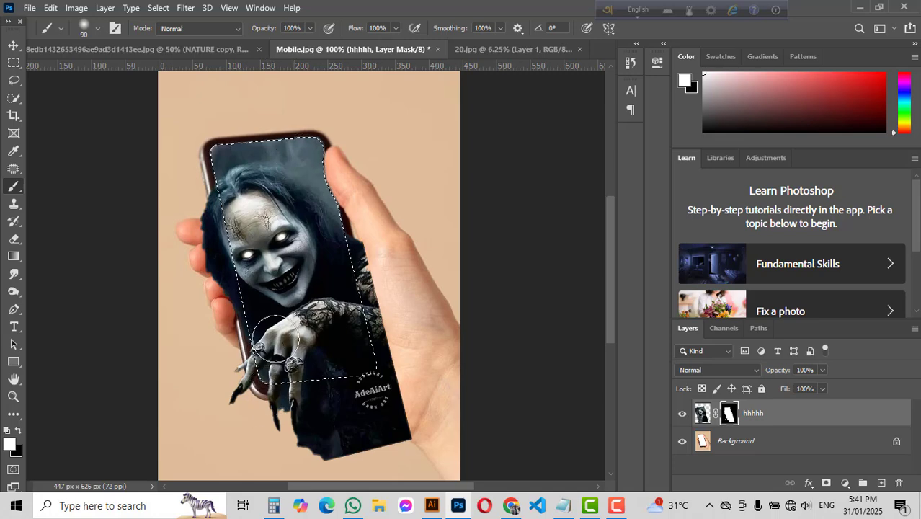
drag(279, 384, 272, 404)
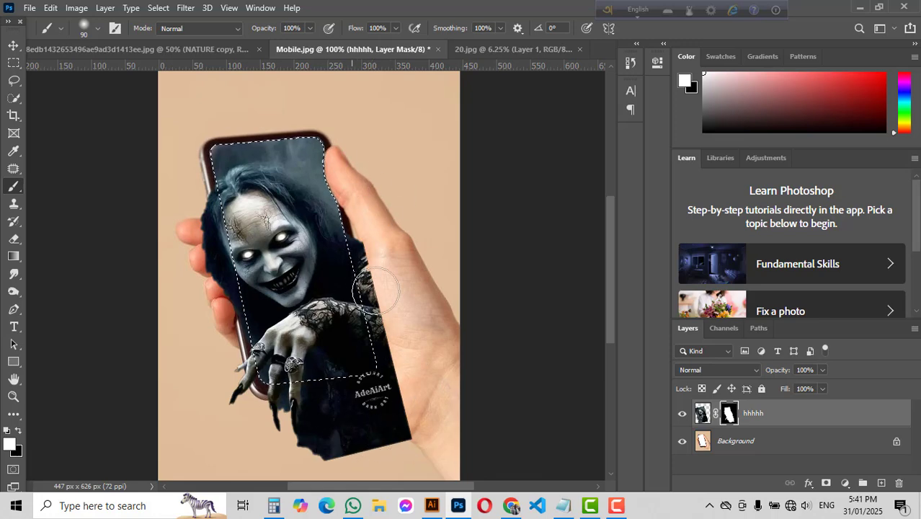
- Try painting black on the hhhhh mask near the selection's lower edge, undo the stroke and restore white as the foreground colour
click(19, 431)
mouse_move(308, 413)
mouse_down()
mouse_move(391, 424)
mouse_move(405, 409)
mouse_move(292, 452)
mouse_up()
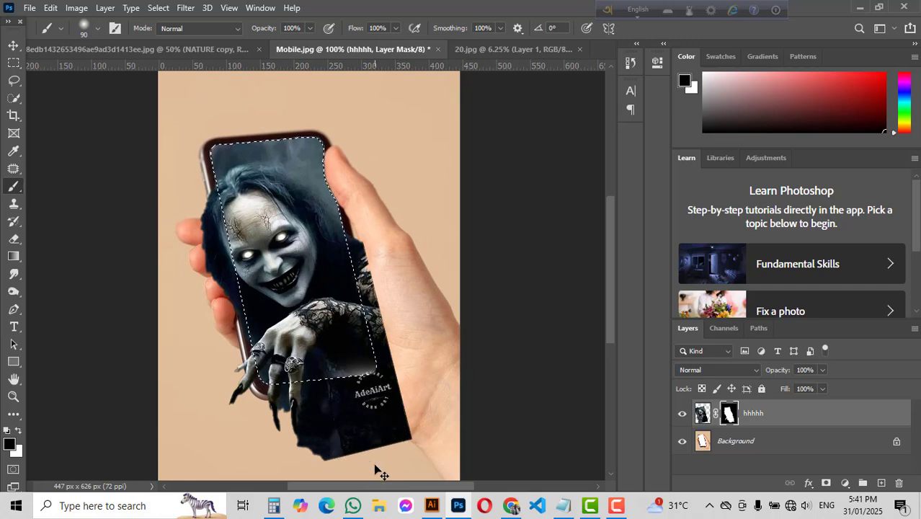
key(ctrl+z)
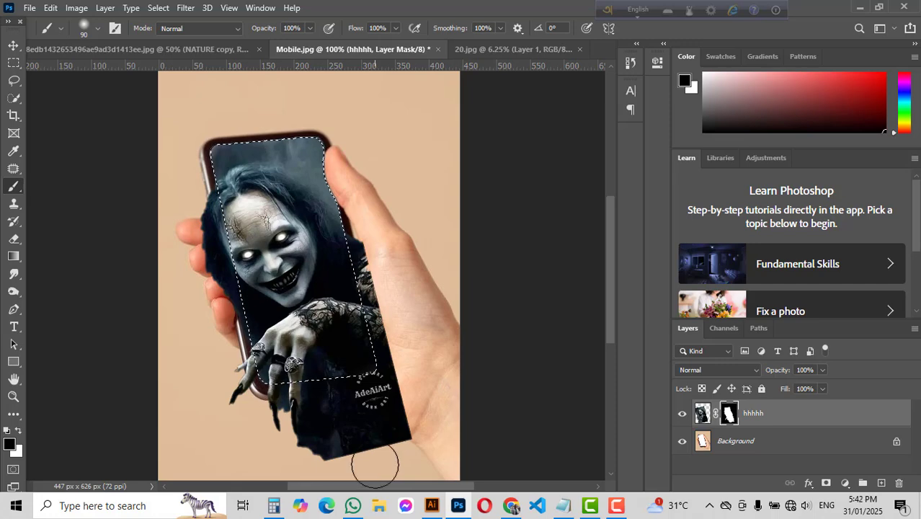
click(18, 431)
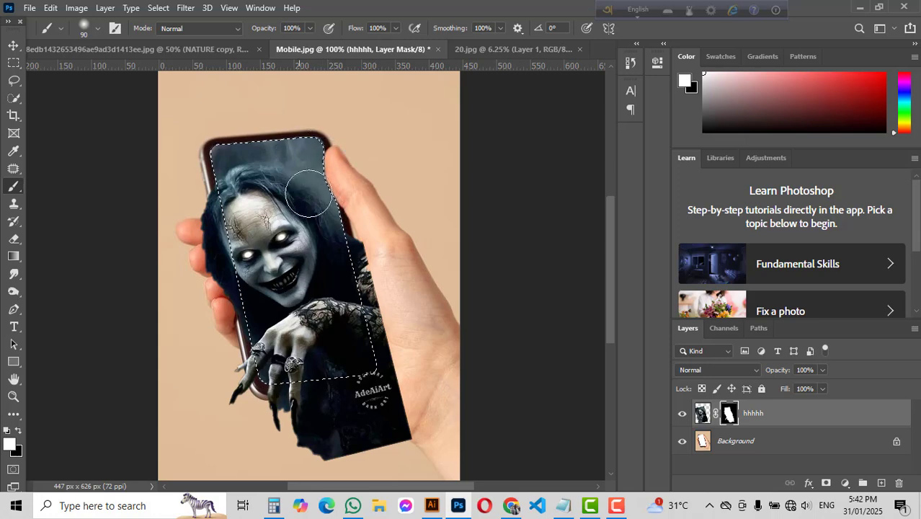
- Paint white on the hhhhh mask along the phone screen's inner edge beside the face and clear the selection
drag(222, 235, 225, 268)
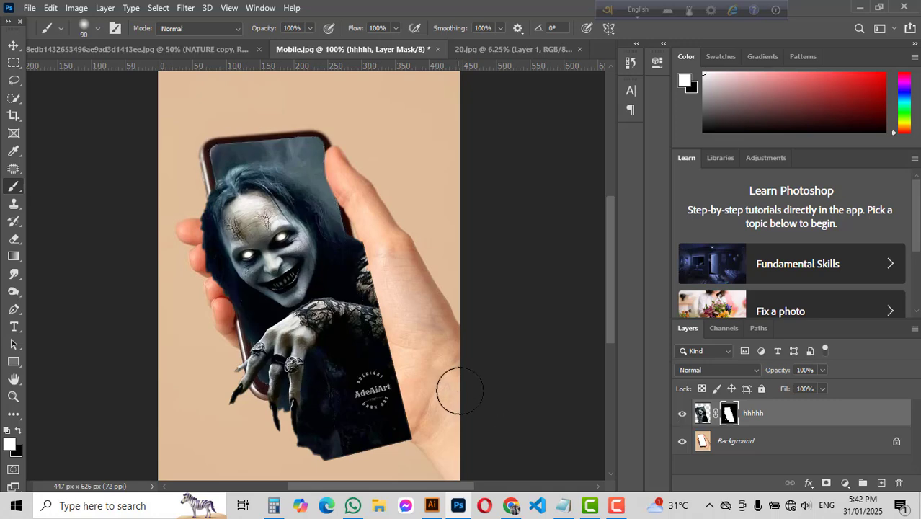
key(ctrl+d)
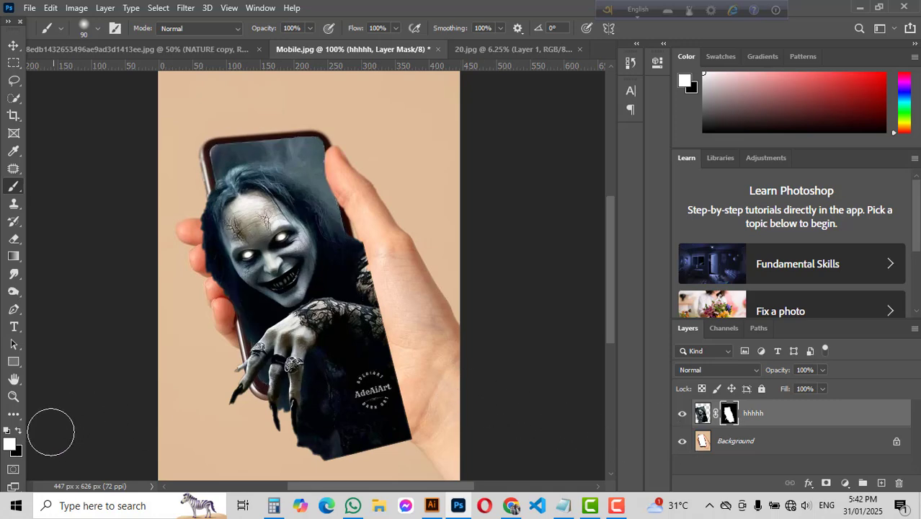
- Paint black on the hhhhh mask to hide the robe and watermark below the phone and over the holding palm
click(20, 430)
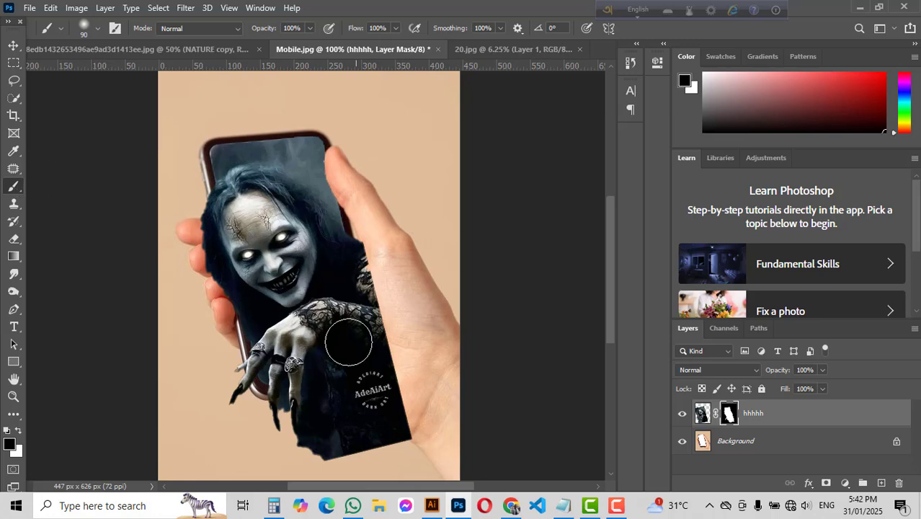
mouse_move(379, 422)
mouse_down()
mouse_move(393, 389)
mouse_move(381, 401)
mouse_move(410, 430)
mouse_move(382, 435)
mouse_move(332, 472)
mouse_move(309, 456)
mouse_move(380, 432)
mouse_move(323, 446)
mouse_move(333, 422)
mouse_move(308, 448)
mouse_move(315, 476)
mouse_move(323, 456)
mouse_move(359, 440)
mouse_move(308, 457)
mouse_move(332, 427)
mouse_up()
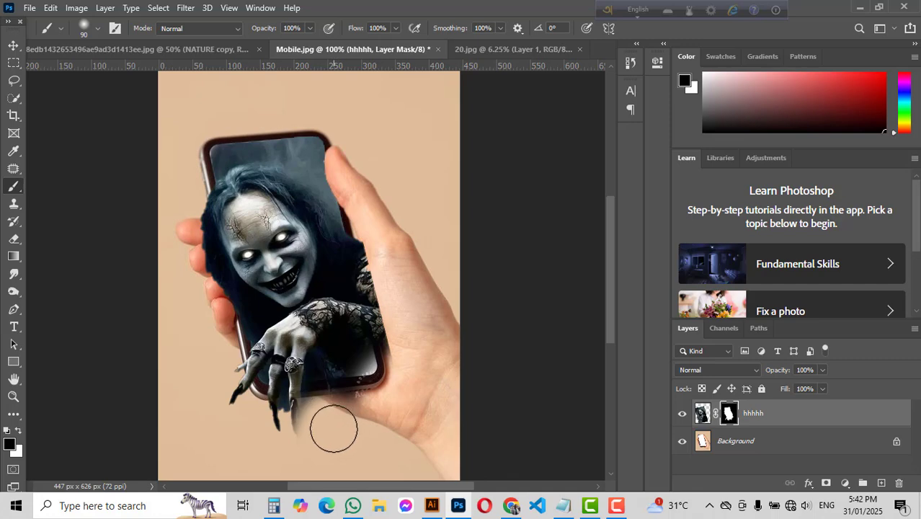
mouse_move(366, 226)
mouse_down()
mouse_move(420, 386)
mouse_move(417, 338)
mouse_move(383, 261)
mouse_move(413, 349)
mouse_up()
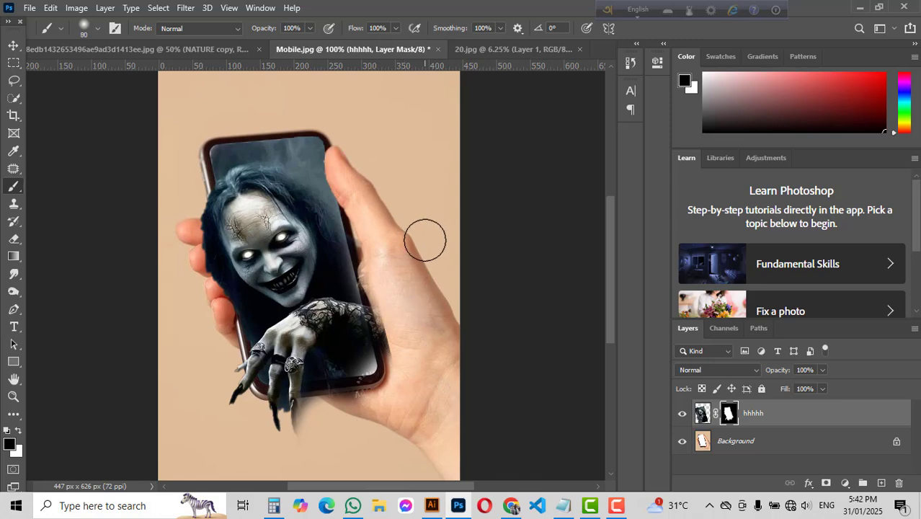
- Reduce the brush to 9 px and paint black over the figure's remnants on the phone frame and palm
key(bracketleft)
key(bracketleft)
key(bracketleft)
key(bracketleft)
key(bracketleft)
key(bracketleft)
key(bracketleft)
key(bracketleft)
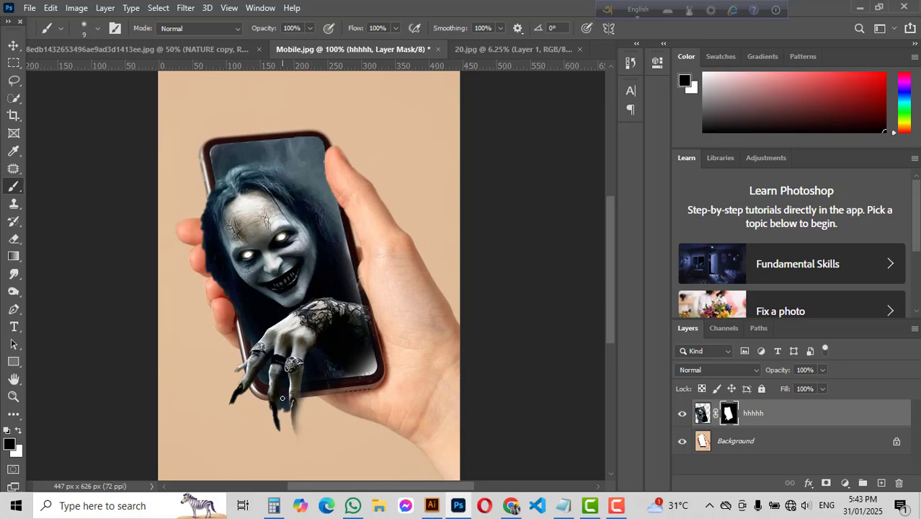
- Paint black on the hhhhh mask to remove the dark blue remnant between the two long claws at the phone's lower edge
key(ctrl+plus)
key(ctrl+plus)
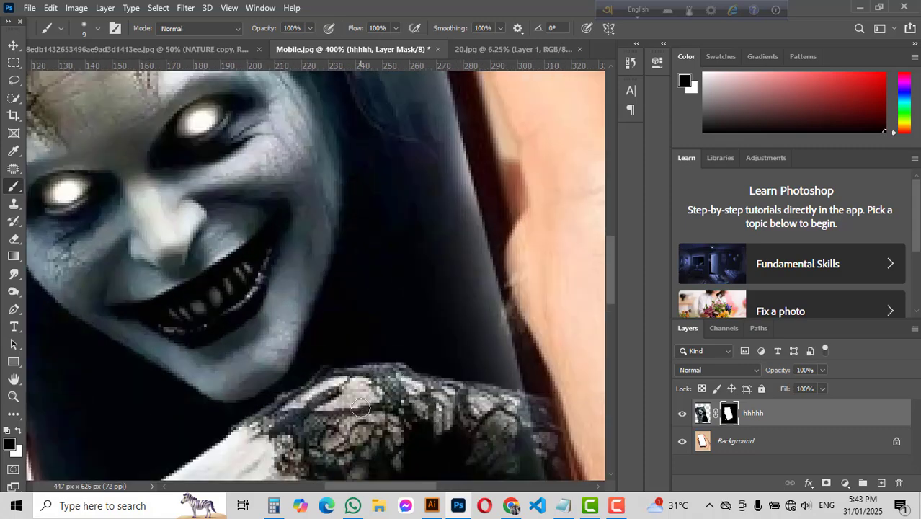
scroll(263, 400, down, 10)
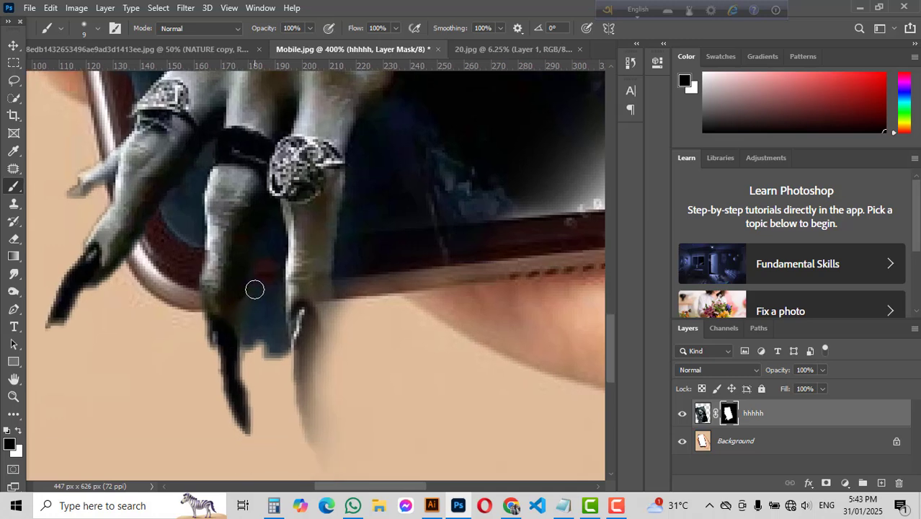
mouse_move(256, 288)
mouse_down()
mouse_move(255, 326)
mouse_move(249, 302)
mouse_move(246, 313)
mouse_move(255, 382)
mouse_up()
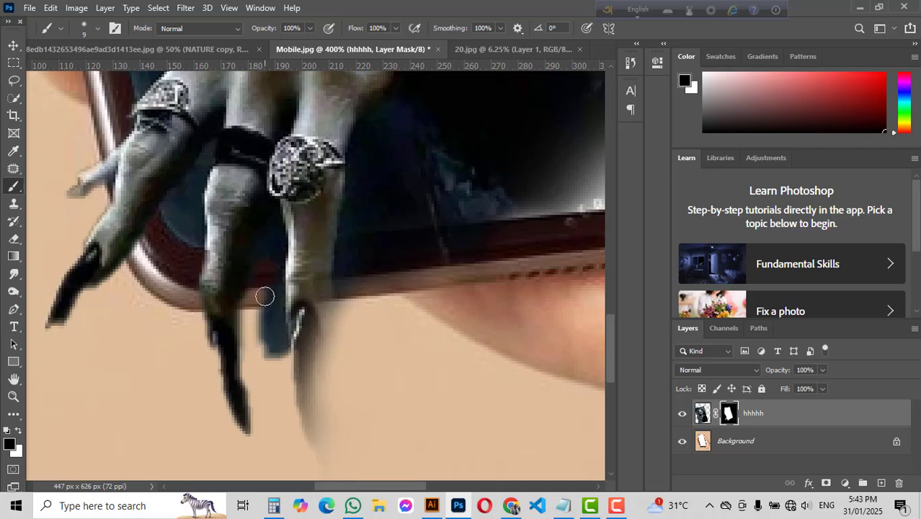
mouse_move(264, 295)
mouse_down()
mouse_move(276, 374)
mouse_move(264, 310)
mouse_move(278, 366)
mouse_move(281, 339)
mouse_move(276, 362)
mouse_move(261, 333)
mouse_up()
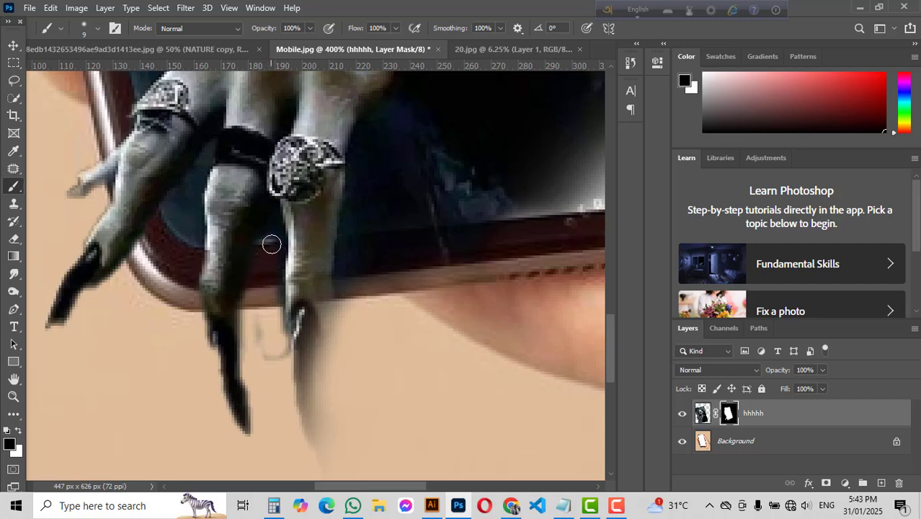
drag(271, 244, 271, 268)
mouse_move(267, 379)
mouse_down()
mouse_move(260, 336)
mouse_move(274, 360)
mouse_up()
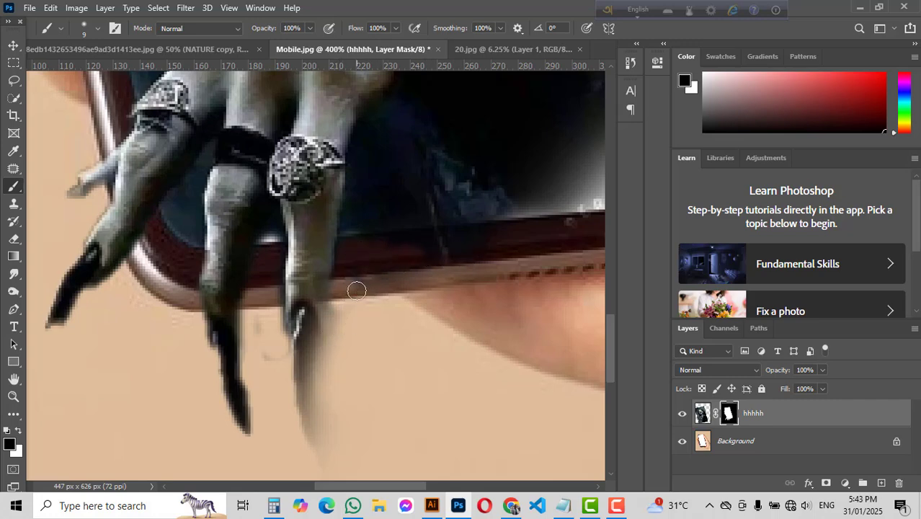
- Clean the phone's lower frame with black at 25 px and the specks between the claws at 10 px on the hhhhh mask
key(bracketright)
key(bracketright)
key(bracketright)
key(bracketright)
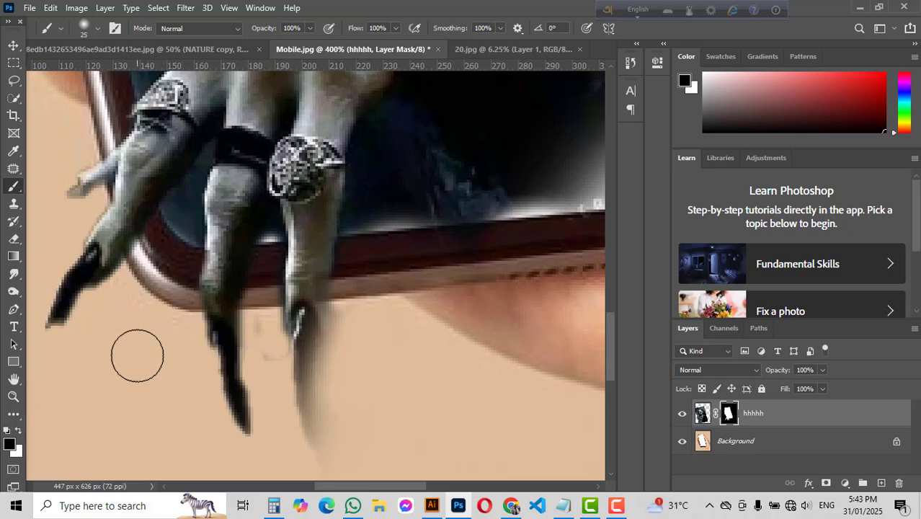
scroll(135, 354, up, 3)
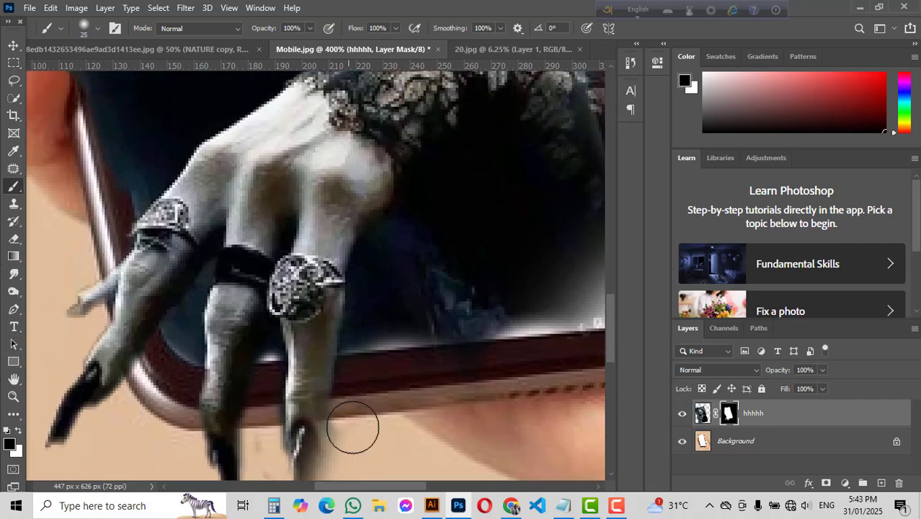
scroll(361, 449, down, 2)
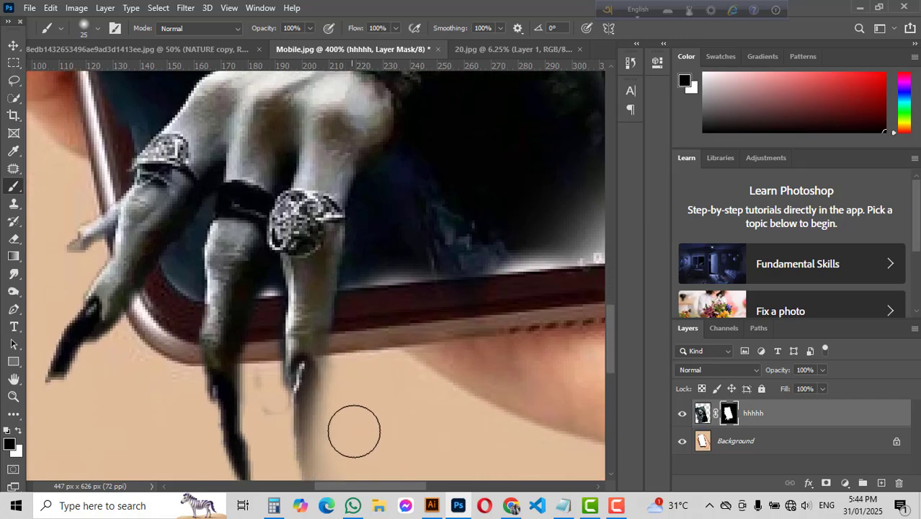
scroll(352, 429, down, 2)
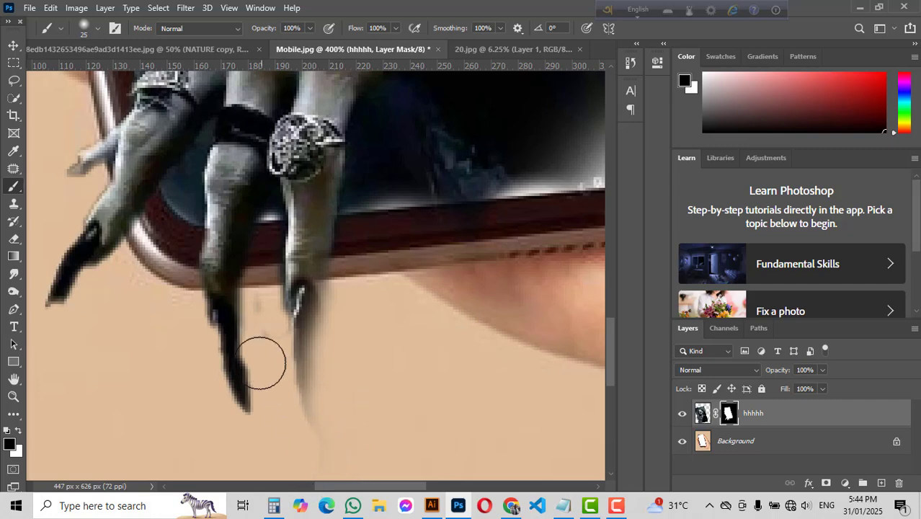
key(bracketleft)
key(bracketleft)
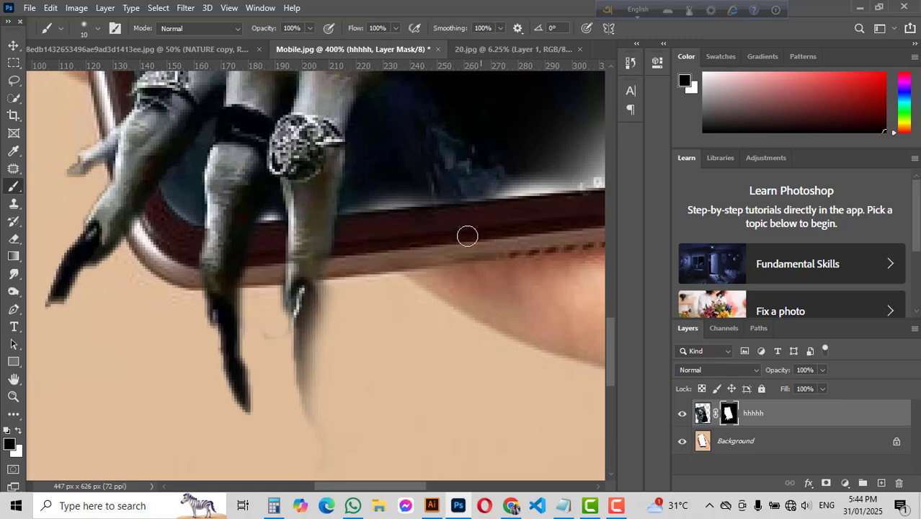
- Paint white on the hhhhh mask with a 30 px brush to cover the pale patches along the phone screen's palm-side and lower edges
key(ctrl+minus)
key(ctrl+minus)
key(ctrl+minus)
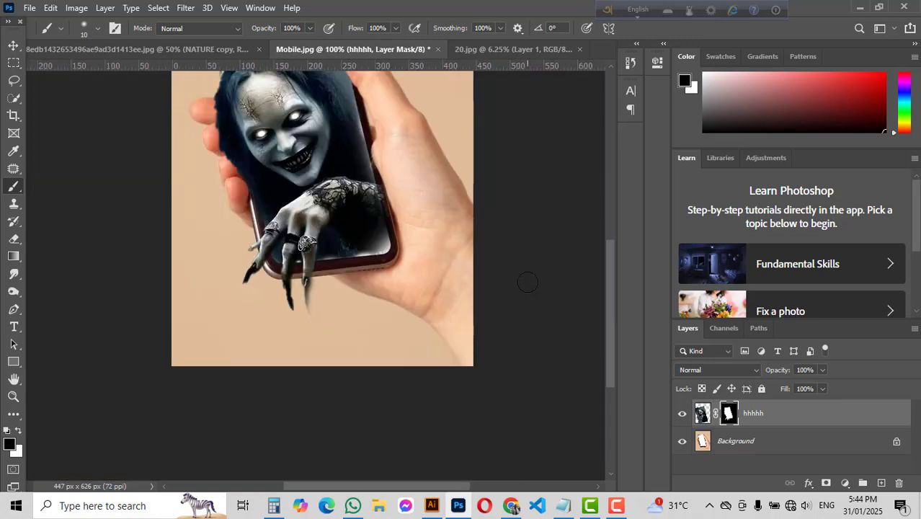
drag(448, 268, 458, 344)
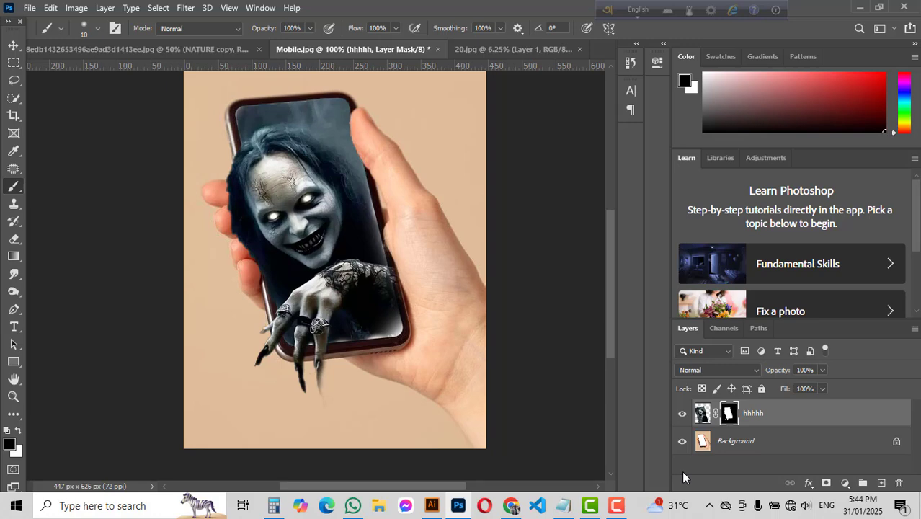
click(18, 432)
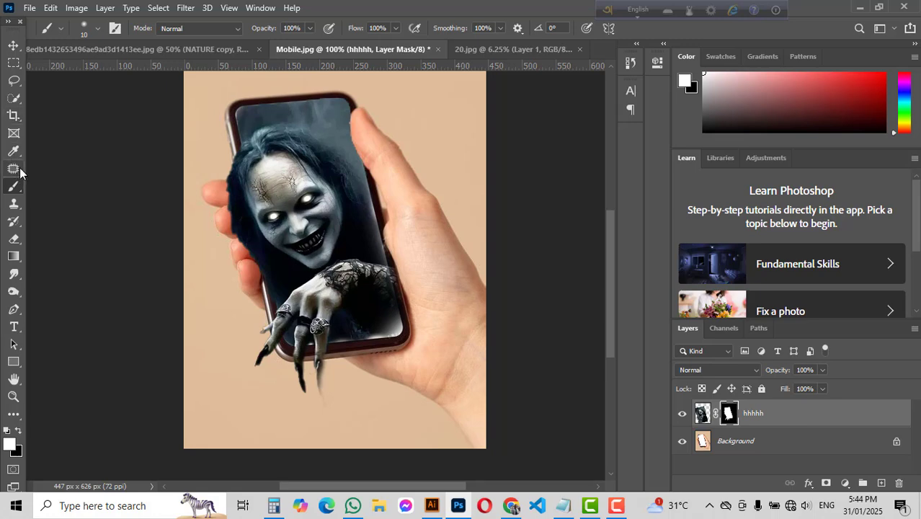
click(14, 98)
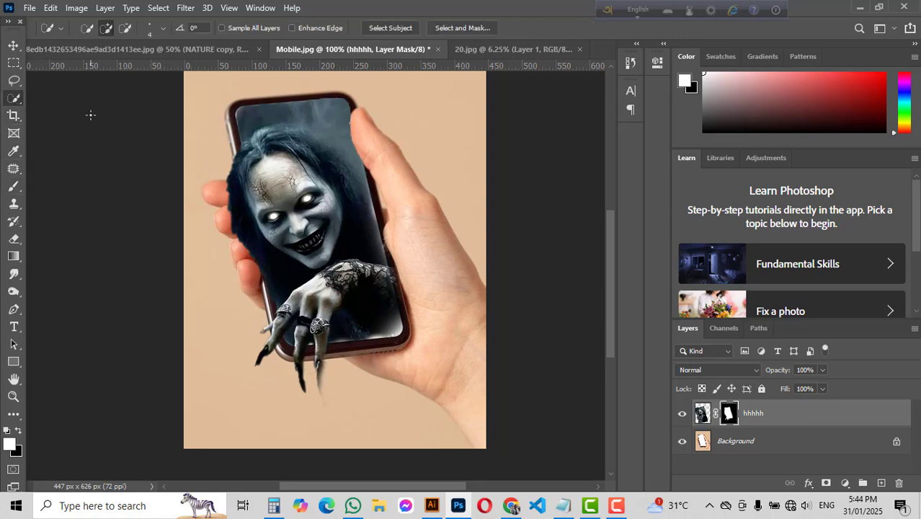
click(14, 186)
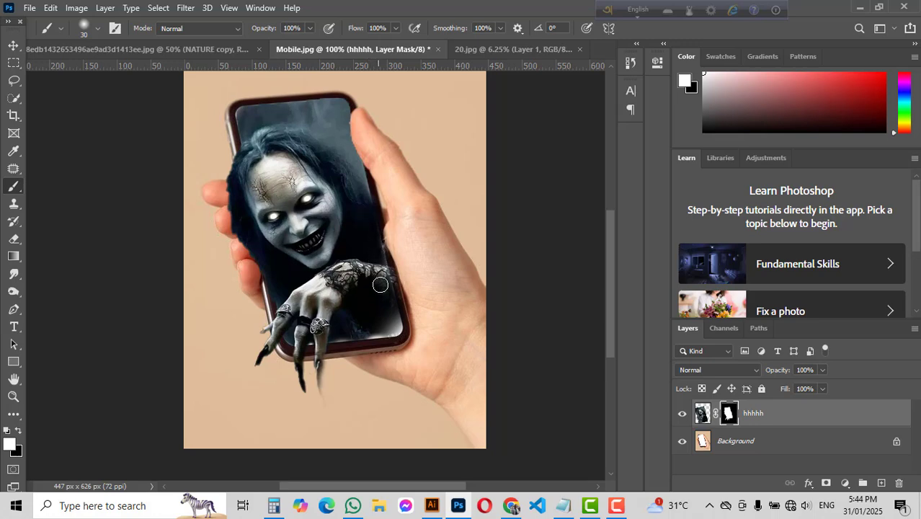
drag(383, 250, 387, 286)
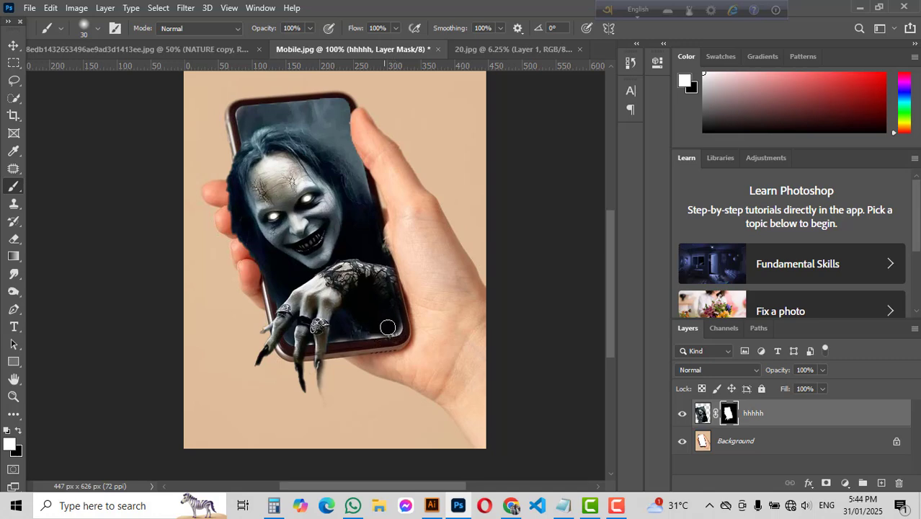
mouse_move(398, 324)
mouse_down()
mouse_move(348, 330)
mouse_move(408, 312)
mouse_move(368, 339)
mouse_move(407, 328)
mouse_move(348, 344)
mouse_move(381, 332)
mouse_move(343, 333)
mouse_move(364, 327)
mouse_move(332, 332)
mouse_move(387, 334)
mouse_move(331, 340)
mouse_move(352, 332)
mouse_up()
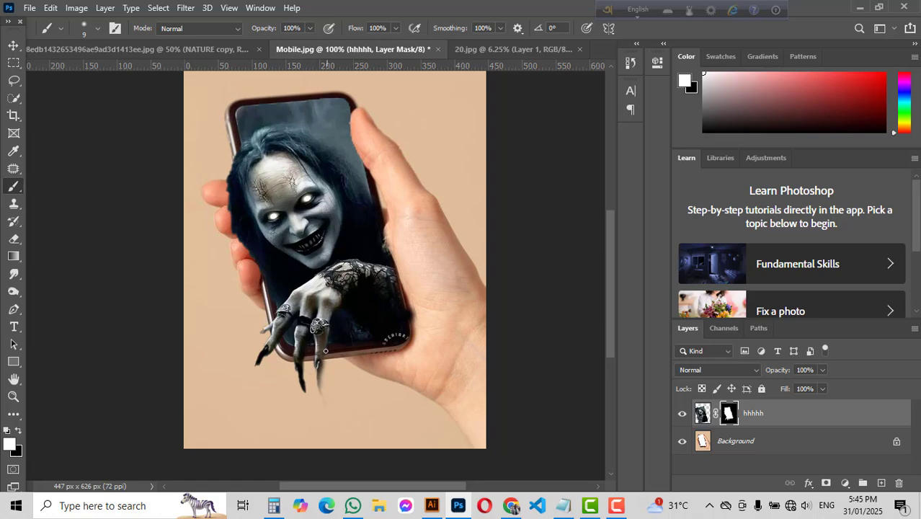
- Paint black on the hhhhh mask to clear the dark spill and watermark fragment from the phone's lower corner frame
click(18, 429)
key(bracketright)
key(bracketright)
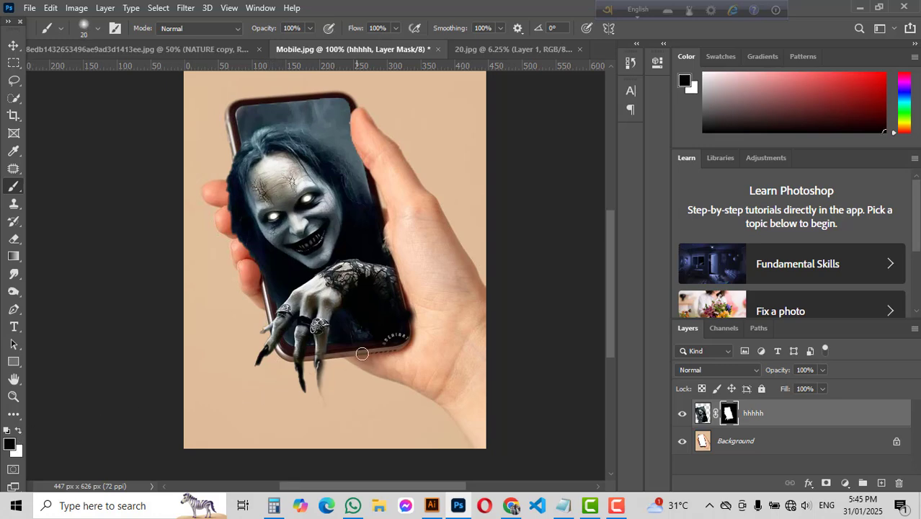
mouse_move(421, 328)
mouse_down()
mouse_move(400, 350)
mouse_move(376, 355)
mouse_move(399, 351)
mouse_move(365, 355)
mouse_move(400, 347)
mouse_move(385, 353)
mouse_up()
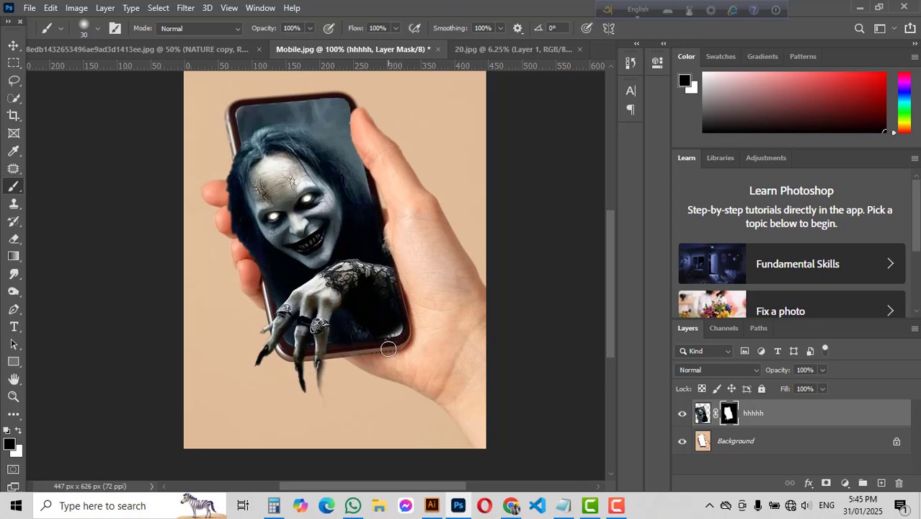
- Fill the remaining pale spot in the screen's lower corner by painting white on the hhhhh mask with a 9 px brush
key(bracketleft)
key(bracketleft)
key(bracketleft)
click(18, 430)
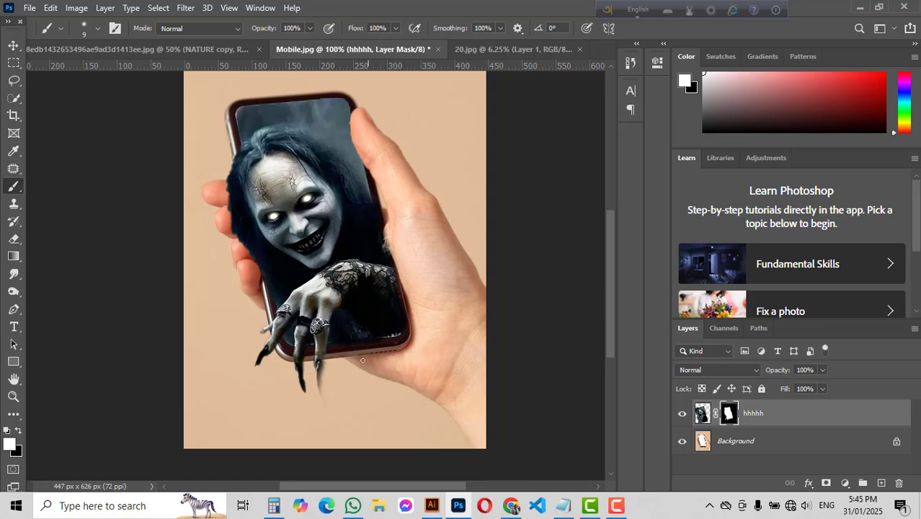
- Paint white on the hhhhh mask to restore the faded claw, undoing the overlong stroke and repainting a shorter tip
drag(321, 370, 322, 389)
drag(326, 404, 341, 428)
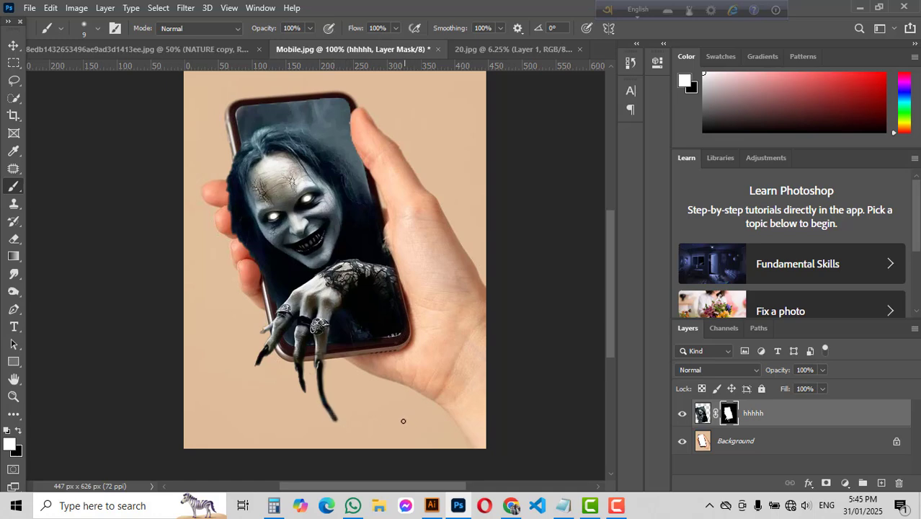
key(ctrl+z)
drag(318, 379, 324, 403)
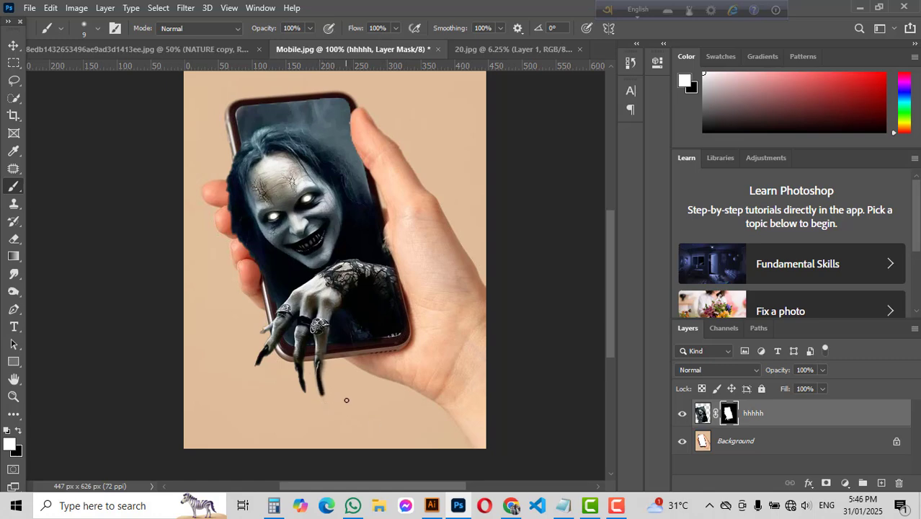